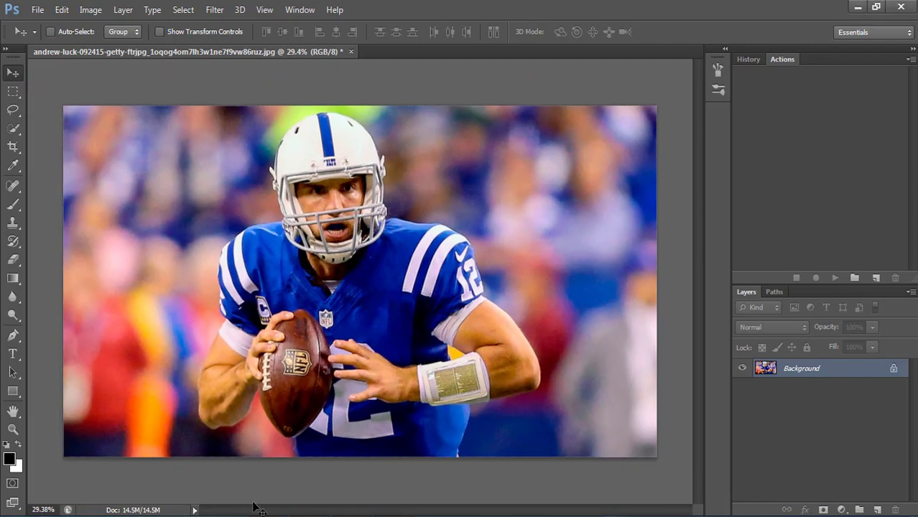
Load the three Glitter Lines V2 files from the Desktop FreePsdVn folder into Photoshop
key("super+e")
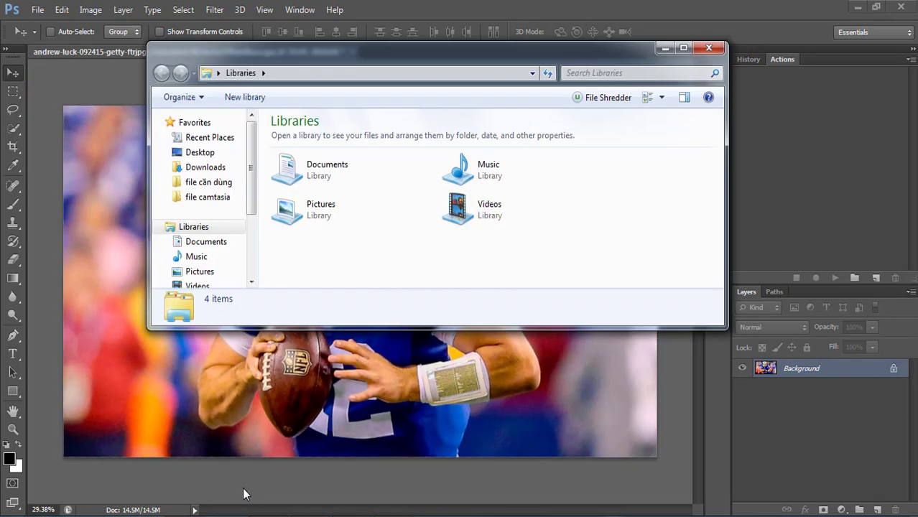
left_click(199, 153)
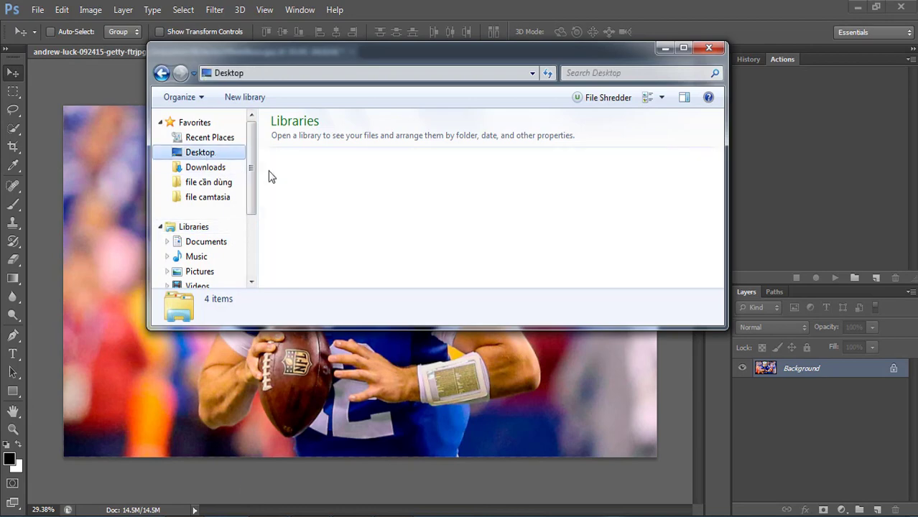
left_click_drag(721, 170, 722, 227)
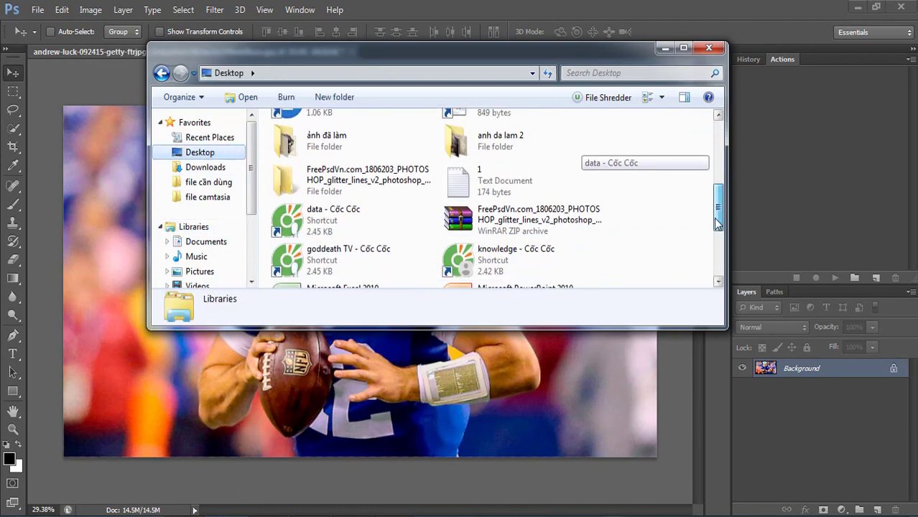
double_click(390, 188)
mouse_move(337, 204)
left_mouse_down()
mouse_move(295, 137)
mouse_move(867, 155)
mouse_move(848, 140)
left_mouse_up()
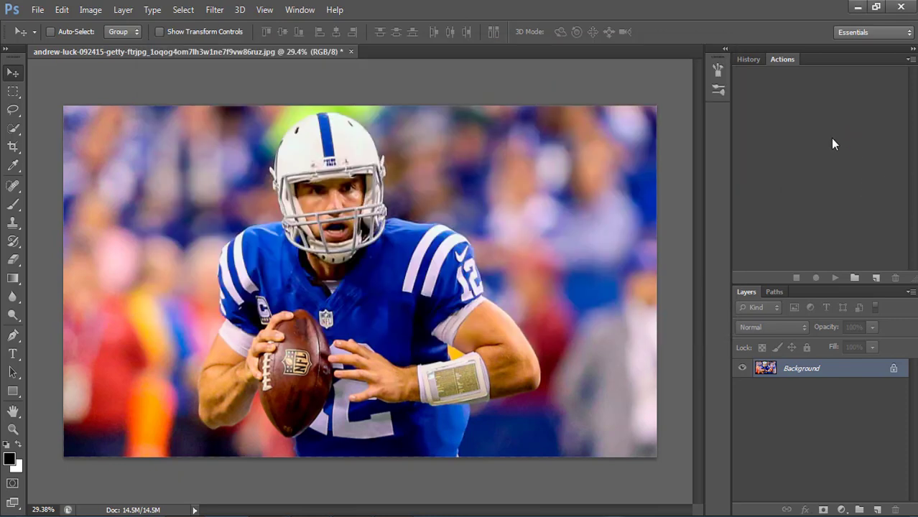
Expand the Glitter Lines V2 Action steps, add a layer named 'subject', then reselect Background
left_click(769, 74)
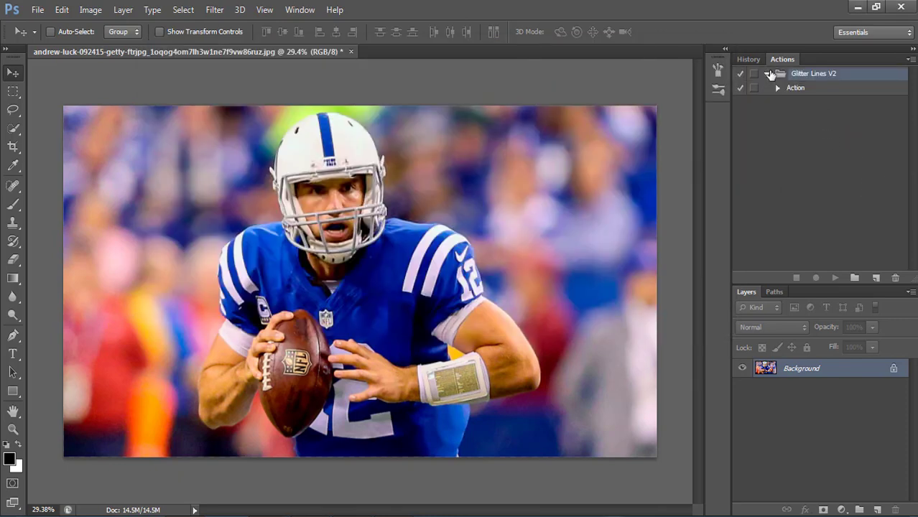
left_click(777, 88)
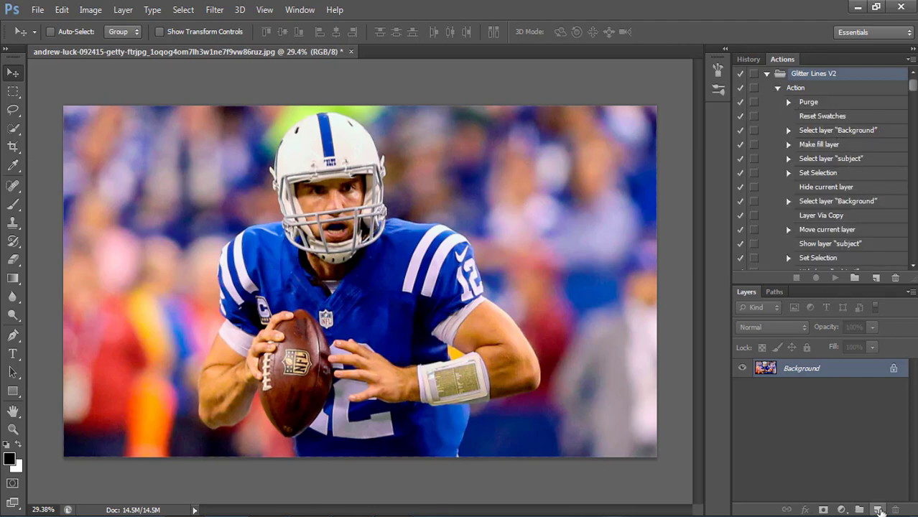
key("ctrl+shift+n")
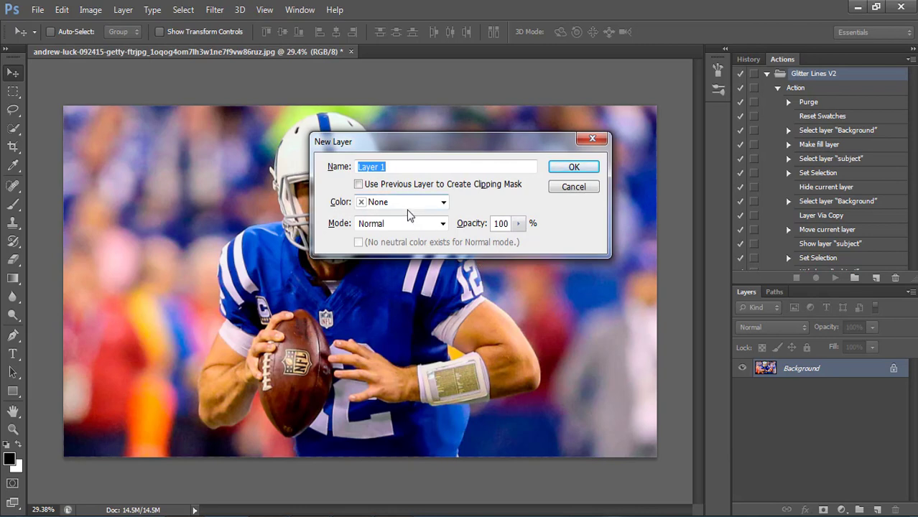
type("subj")
type("ect")
key("Return")
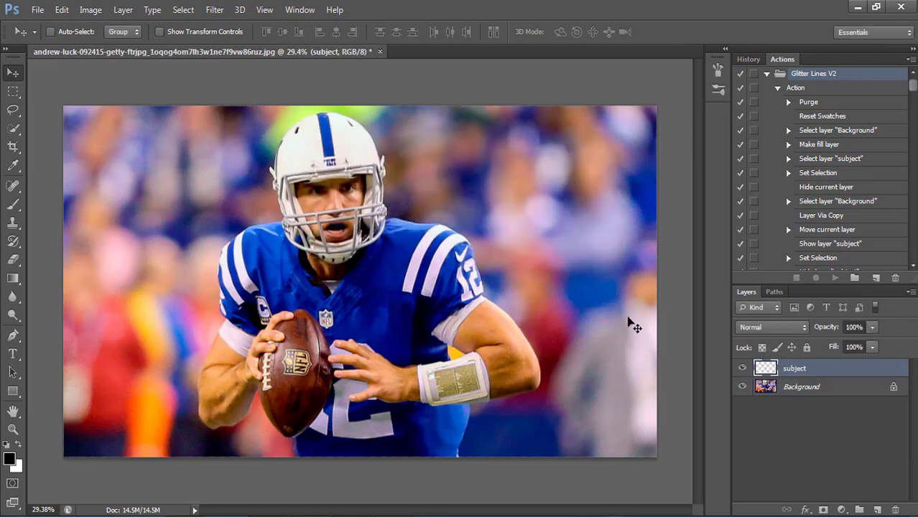
left_click(788, 388)
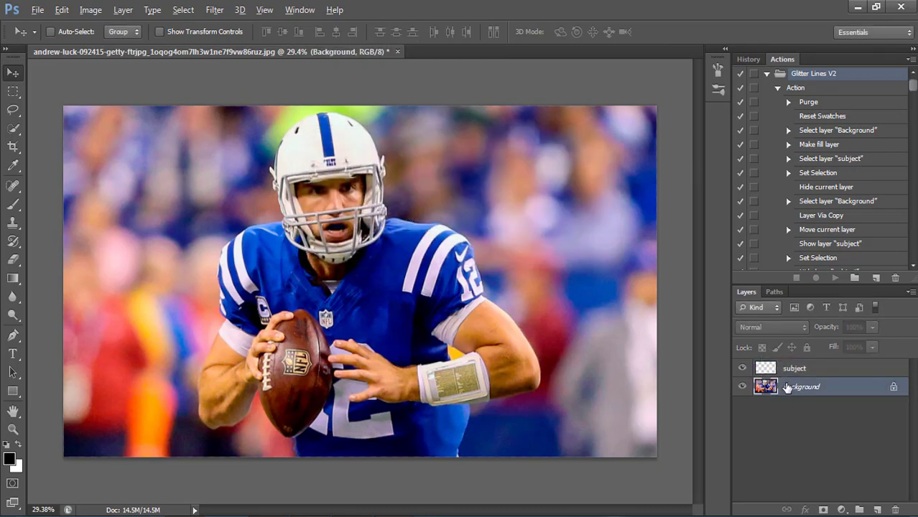
Resize the image to 4000 pixels wide (4000 × 2251) in Image Size
key("ctrl+alt+i")
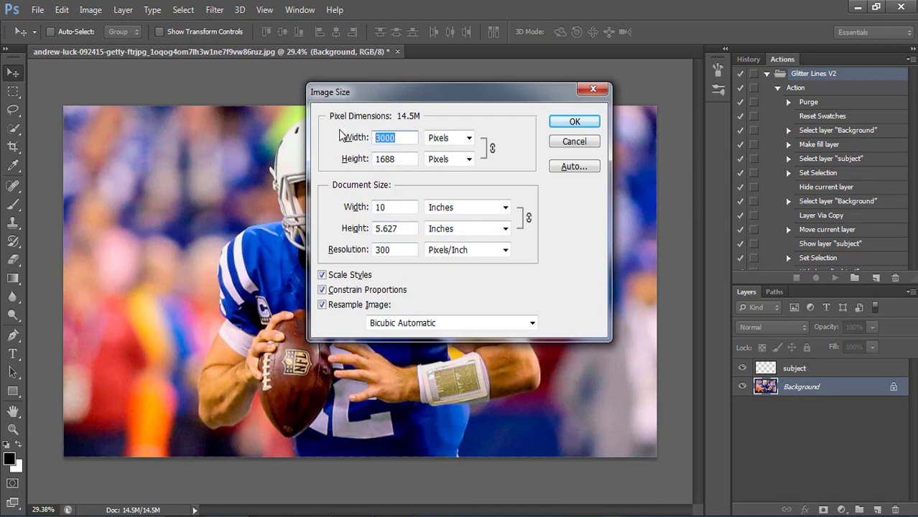
type("400")
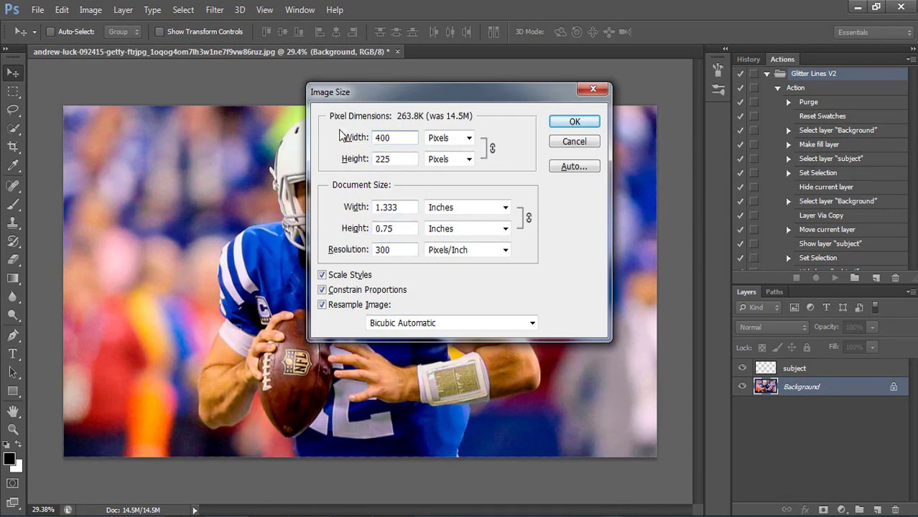
type("0")
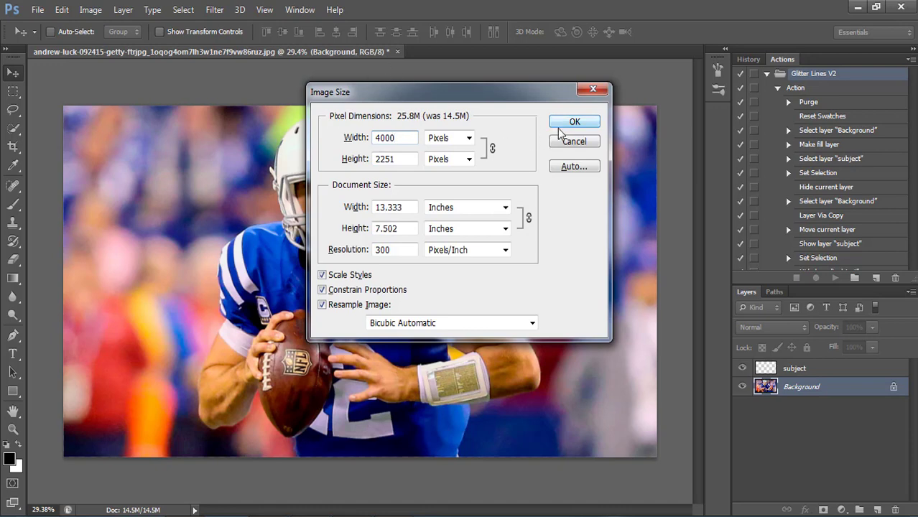
left_click(560, 126)
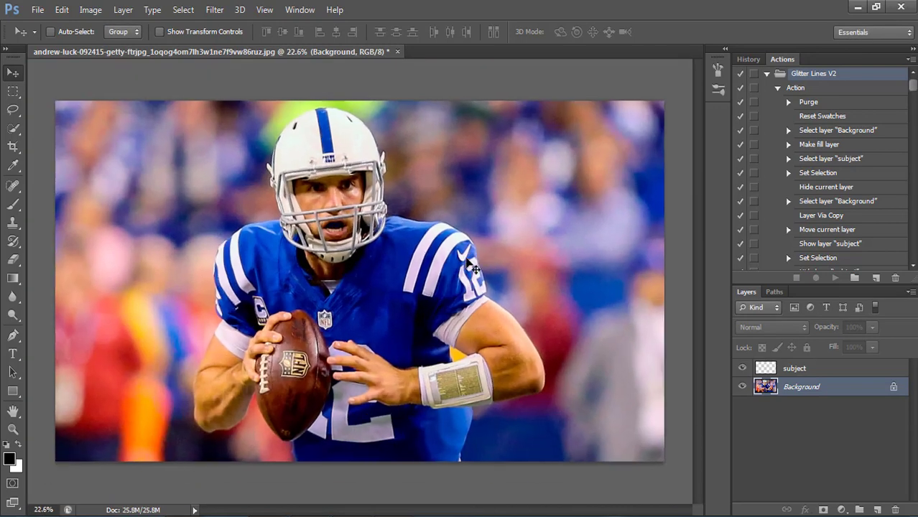
On the subject layer, set the foreground colour to ff0000 red and take the soft Brush
left_click(788, 370)
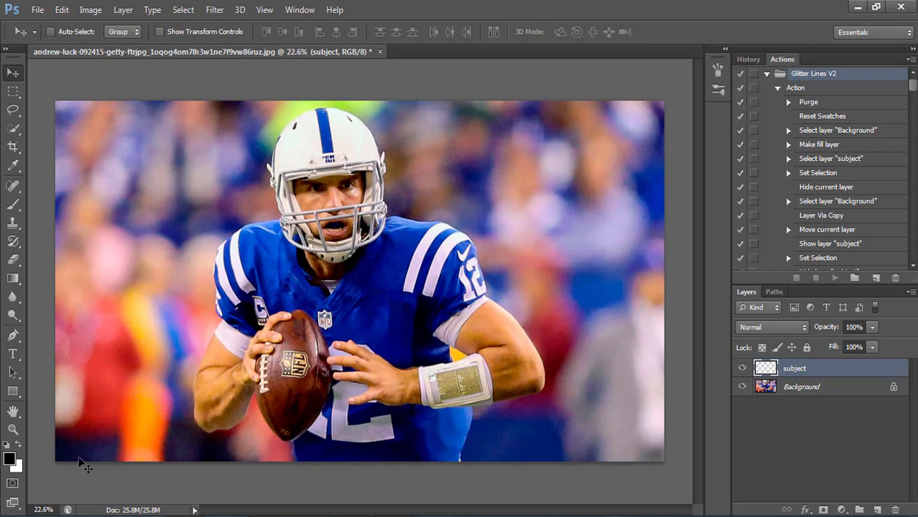
left_click(9, 460)
left_click_drag(681, 198, 727, 134)
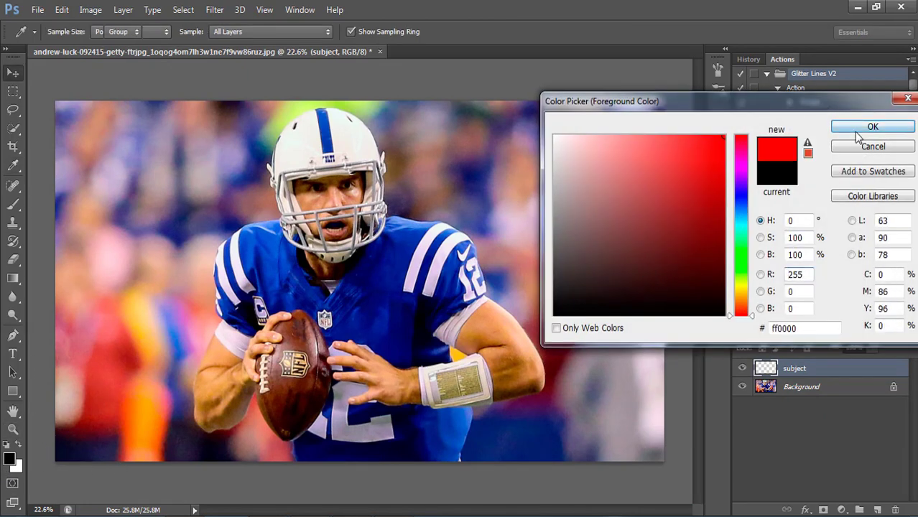
left_click(856, 137)
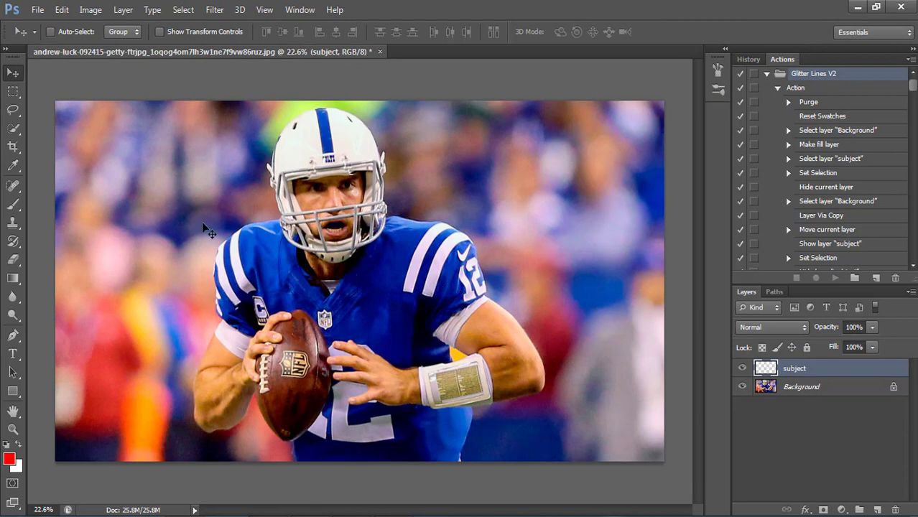
left_click(17, 206)
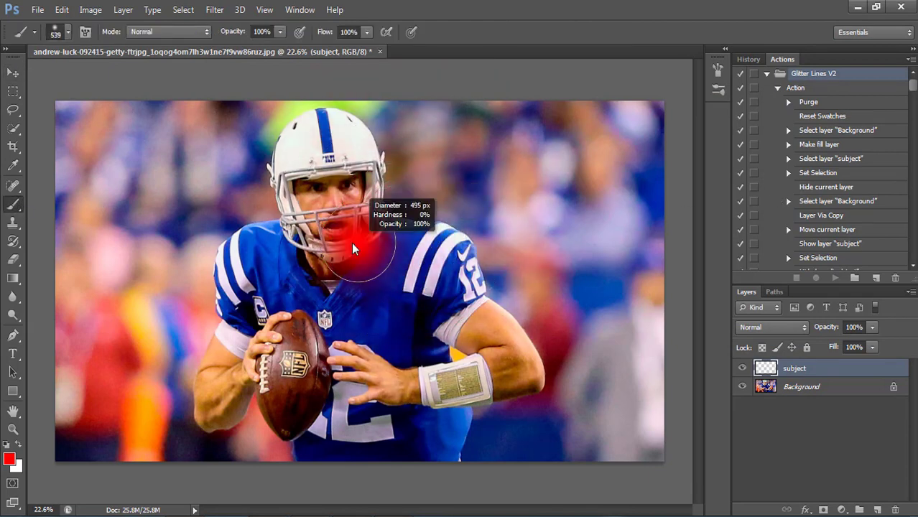
Paint the whole quarterback solid red on the subject layer and select the Glitter Lines V2 Action
mouse_move(306, 151)
left_mouse_down()
mouse_move(323, 162)
mouse_move(311, 163)
mouse_move(314, 139)
mouse_move(303, 181)
mouse_move(349, 169)
mouse_move(318, 148)
mouse_move(307, 180)
mouse_move(316, 266)
mouse_move(246, 252)
mouse_move(231, 260)
mouse_move(247, 343)
mouse_move(248, 327)
mouse_move(238, 328)
mouse_move(217, 401)
left_mouse_up()
mouse_move(295, 372)
left_mouse_down()
mouse_move(291, 420)
mouse_move(317, 467)
mouse_move(293, 290)
mouse_move(363, 435)
mouse_move(380, 245)
mouse_move(431, 248)
mouse_move(499, 352)
mouse_move(492, 328)
mouse_move(481, 369)
mouse_move(496, 379)
mouse_move(413, 394)
mouse_move(424, 332)
mouse_move(434, 467)
mouse_move(441, 431)
left_mouse_up()
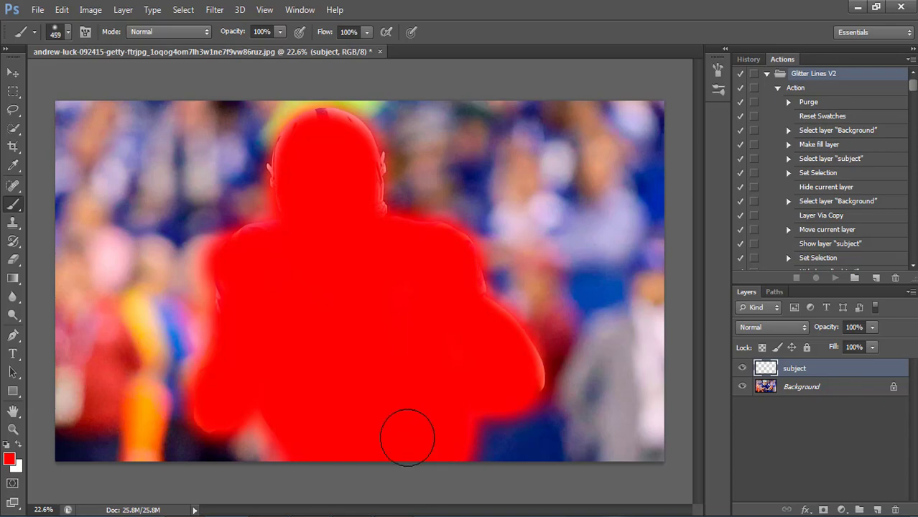
scroll(408, 437, "up", 3)
scroll(366, 354, "down", 2)
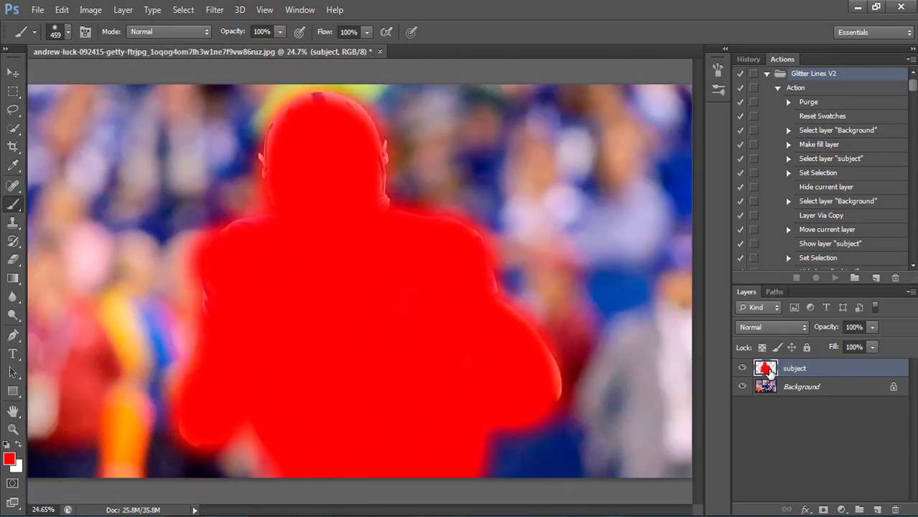
scroll(553, 317, "up", 1)
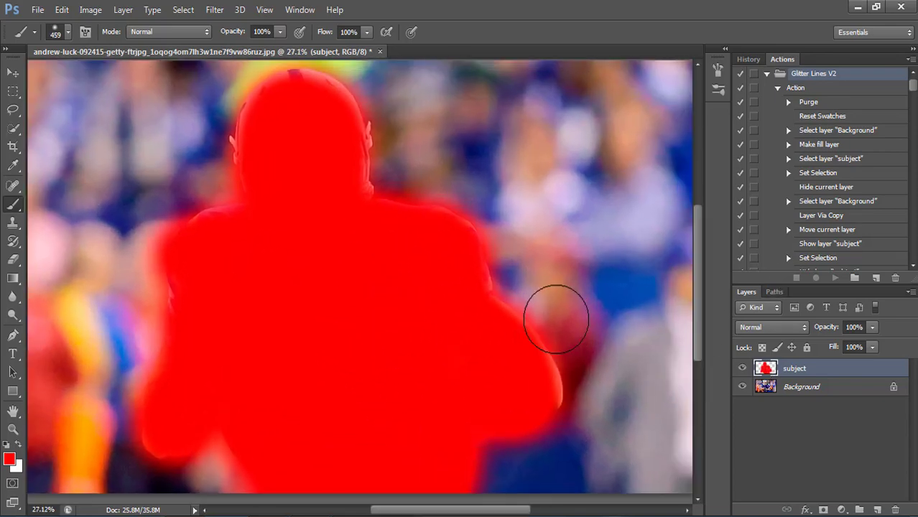
scroll(553, 317, "down", 2)
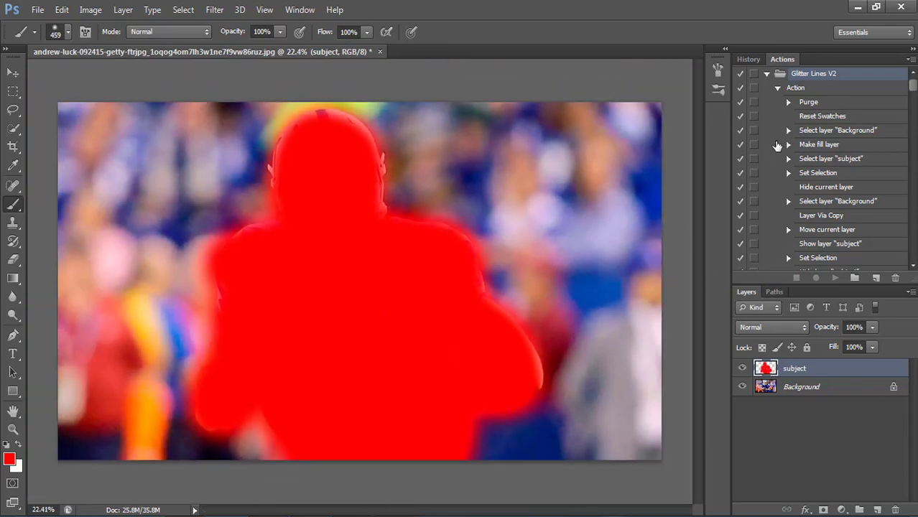
left_click(802, 88)
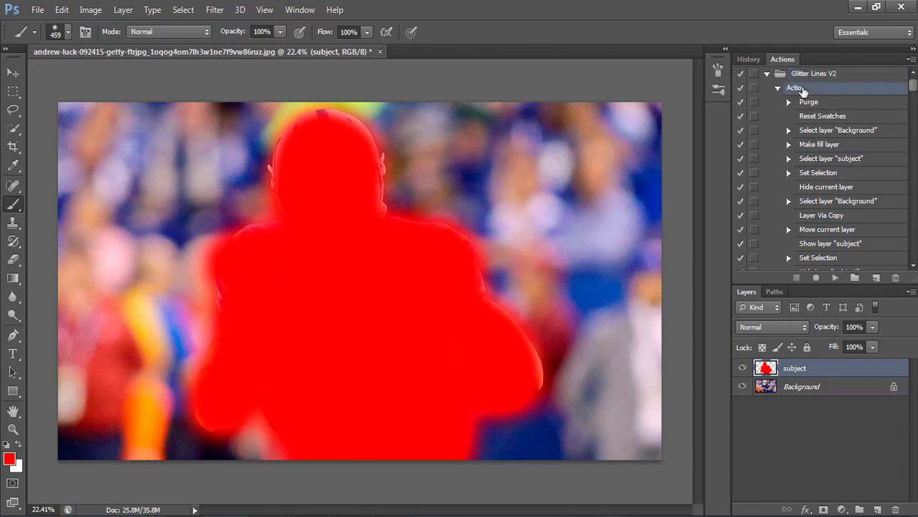
Play the Glitter Lines V2 Action and let it render the splatter artwork
left_click(835, 278)
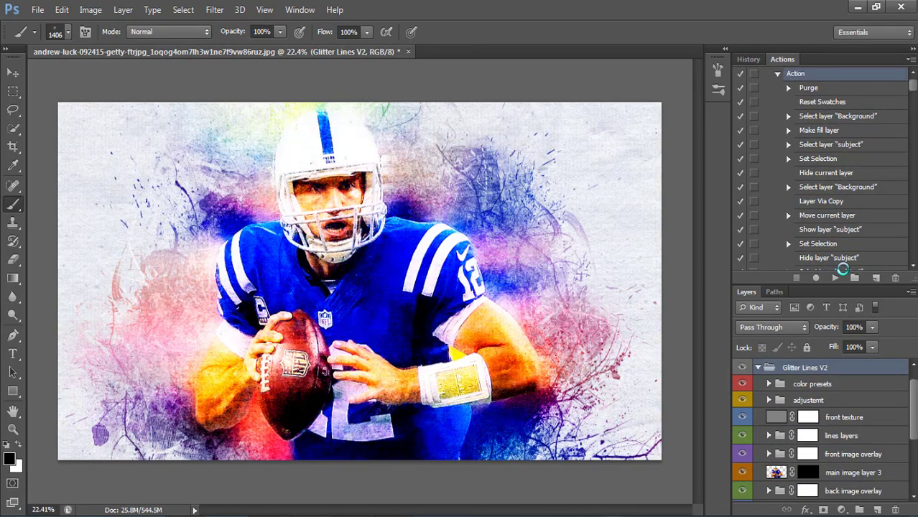
Compare the Glitter Lines V2 effect hidden and shown, then expand its group
left_click(758, 386)
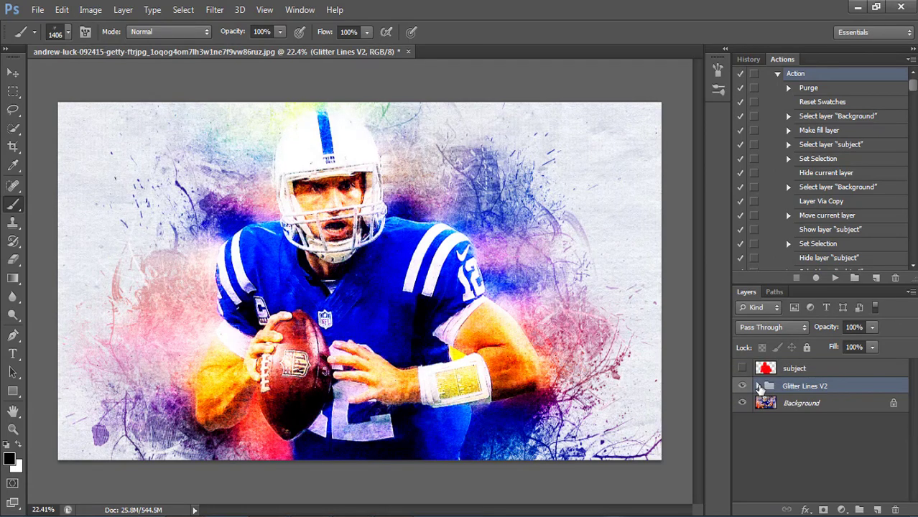
left_click(743, 386)
left_click(742, 386)
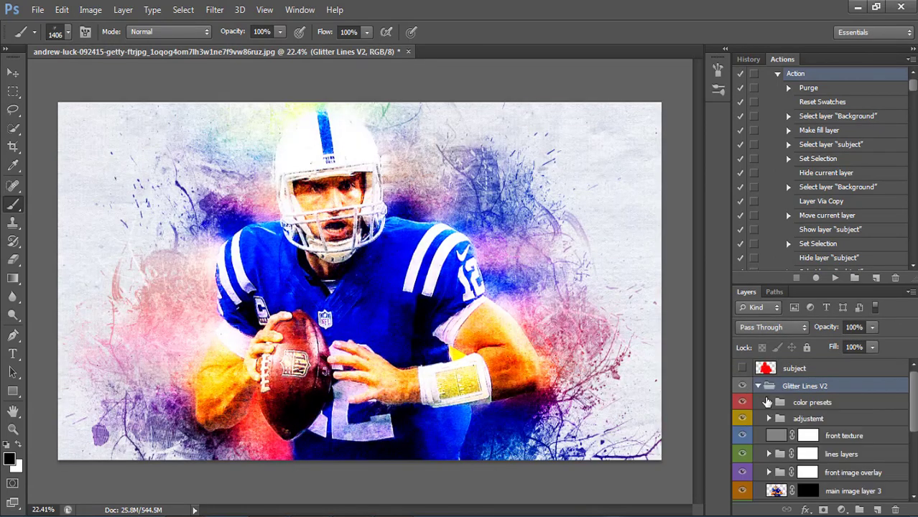
scroll(770, 467, "down", 1)
scroll(770, 466, "down", 2)
Swap the single background color layer for the texture background color paper
left_click(770, 476)
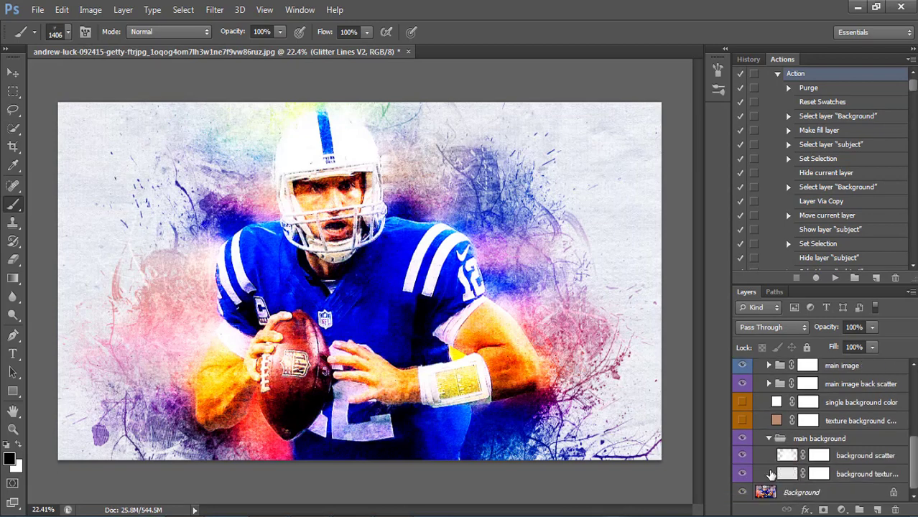
scroll(754, 467, "up", 2)
left_click(742, 458)
left_click(742, 458)
left_click(742, 475)
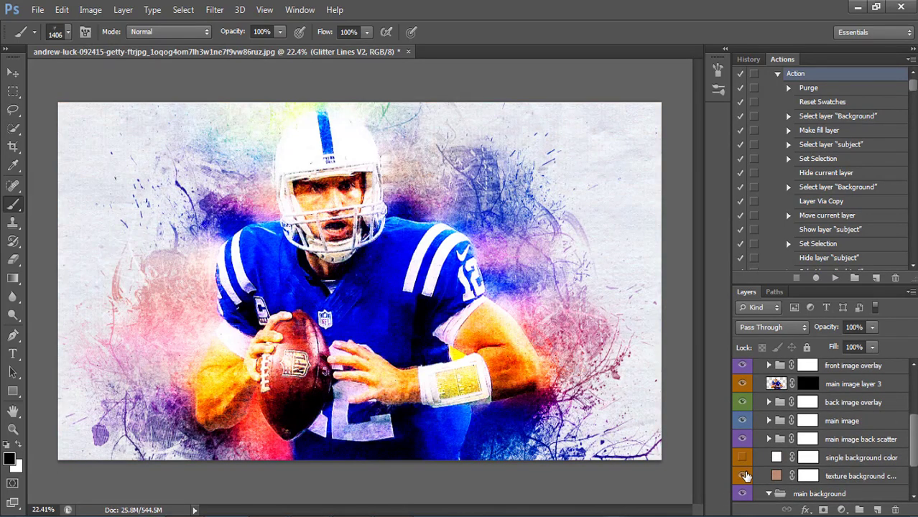
Expand the main image, back scatter and back image overlay groups, previewing their layers
left_click(768, 439)
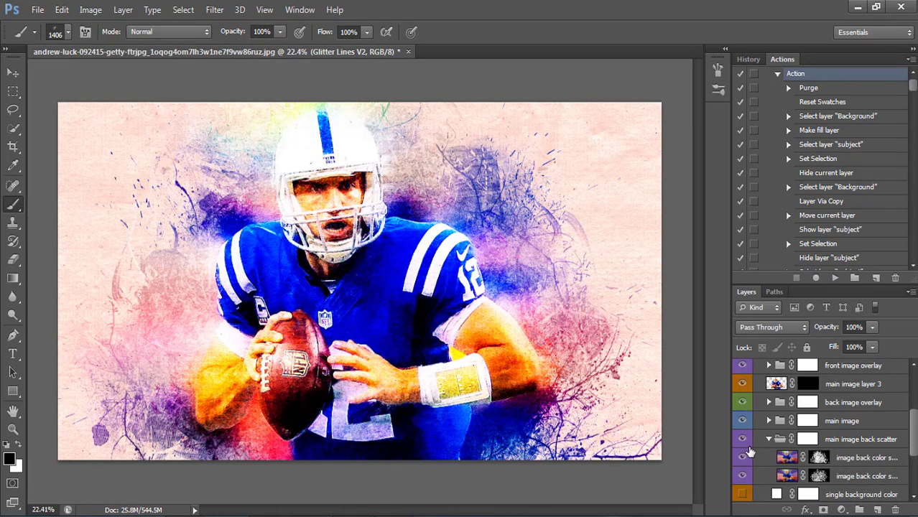
left_click(768, 421)
left_click(742, 439)
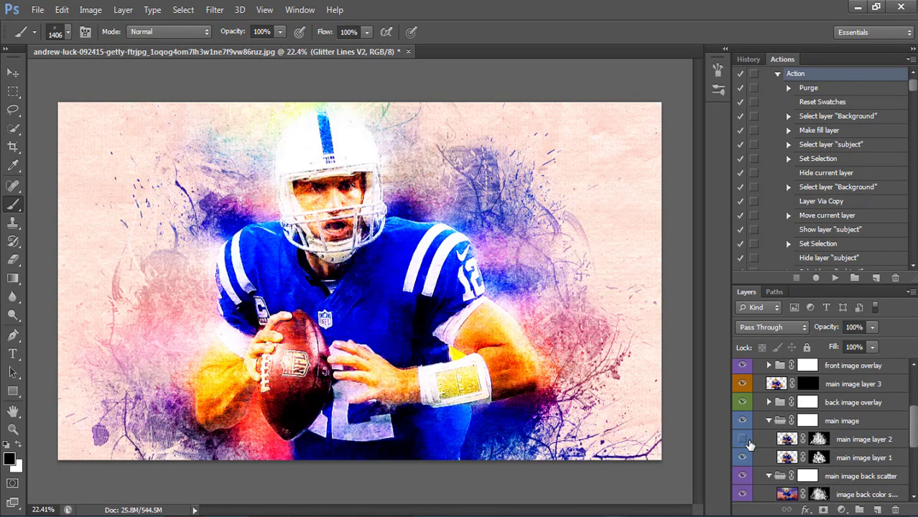
left_click(769, 402)
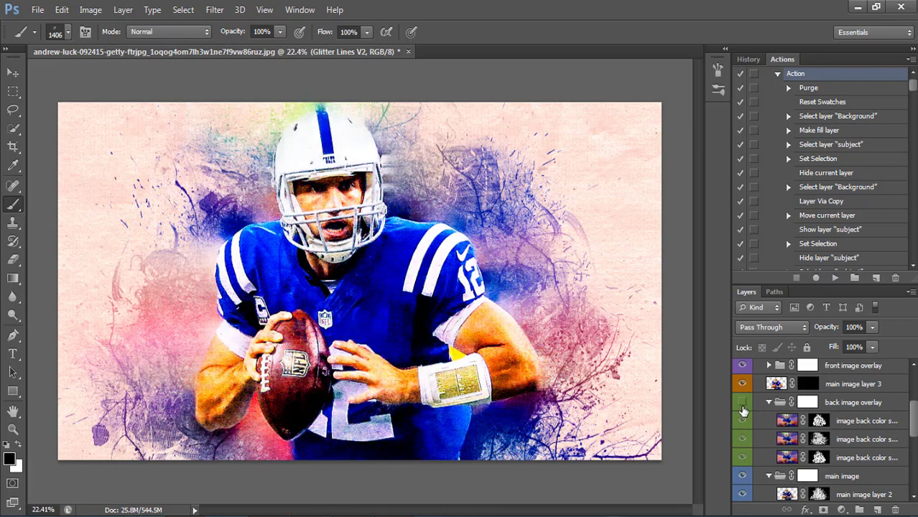
left_click(743, 404)
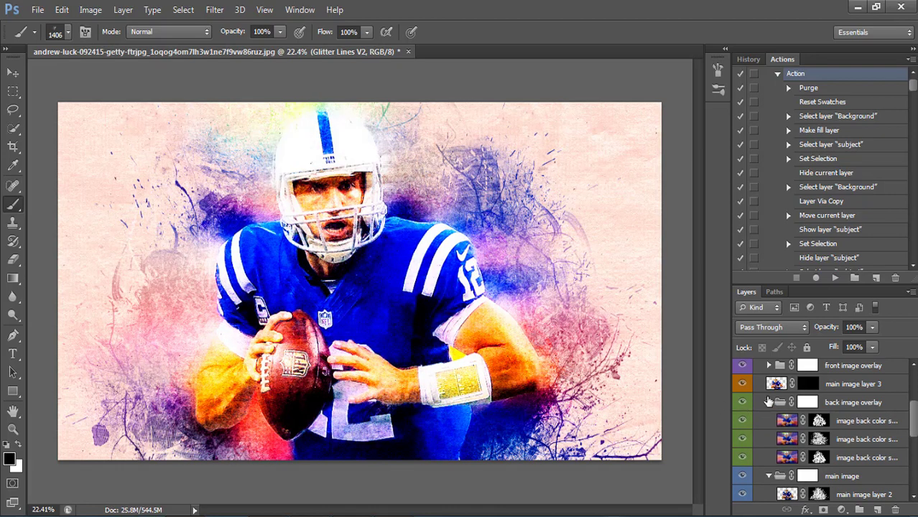
scroll(768, 402, "up", 3)
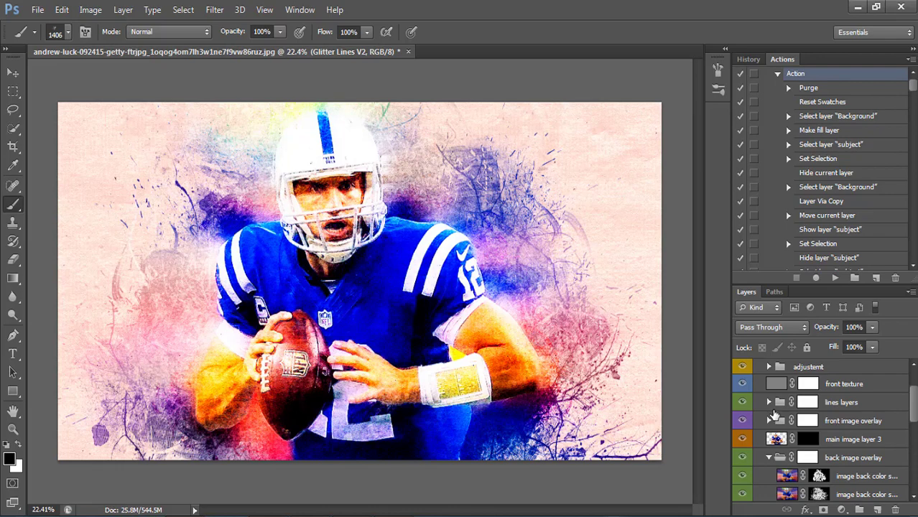
Show the glitter lines, and compare the front image overlay and adjustment group on/off
left_click(768, 403)
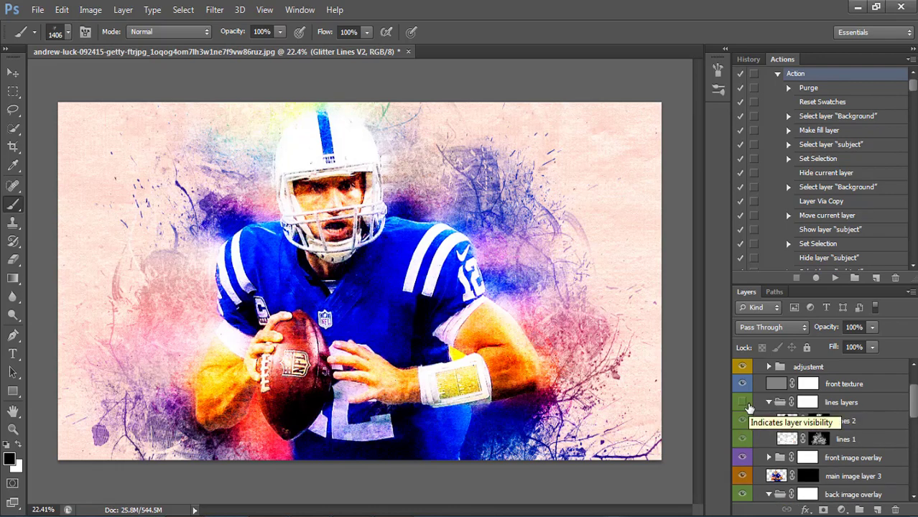
left_click(747, 406)
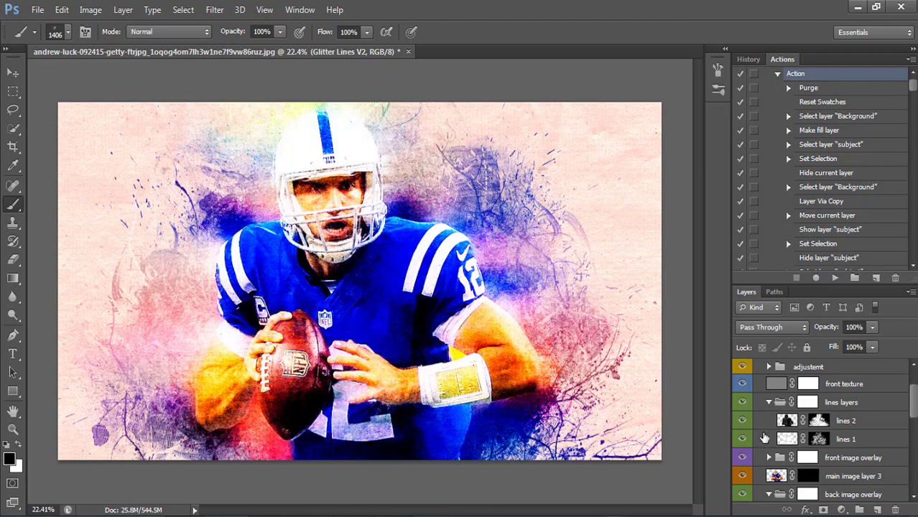
left_click(746, 458)
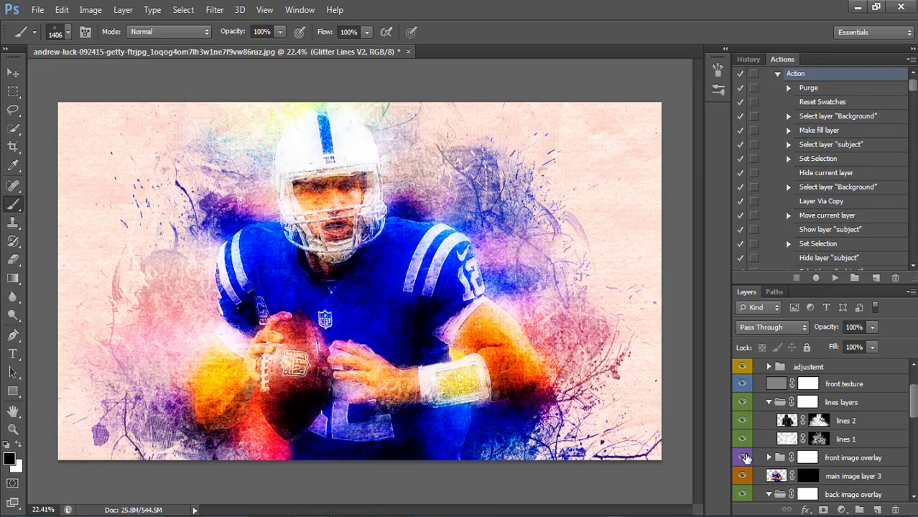
left_click(745, 458)
scroll(745, 458, "up", 2)
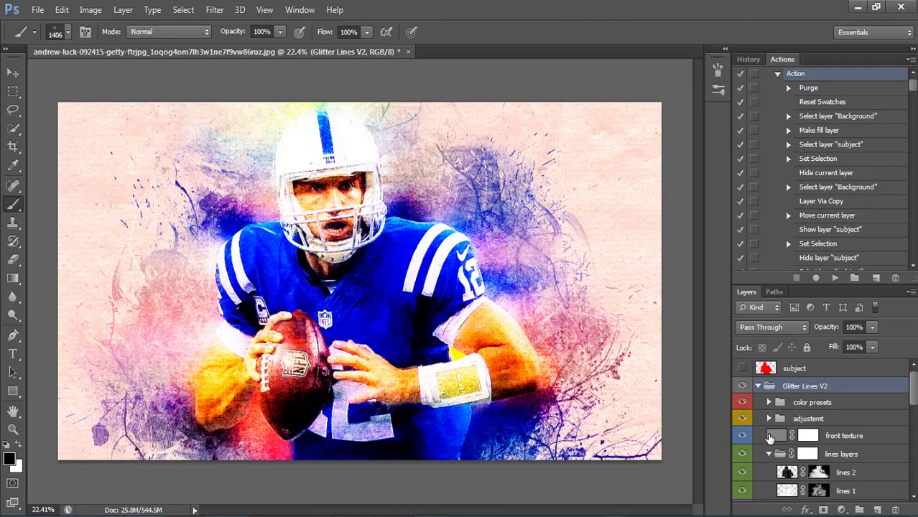
left_click(743, 418)
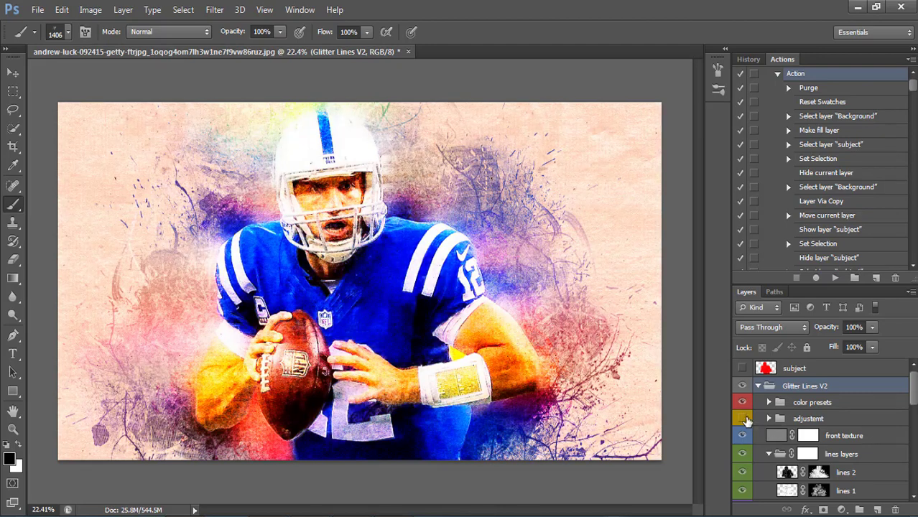
left_click(744, 418)
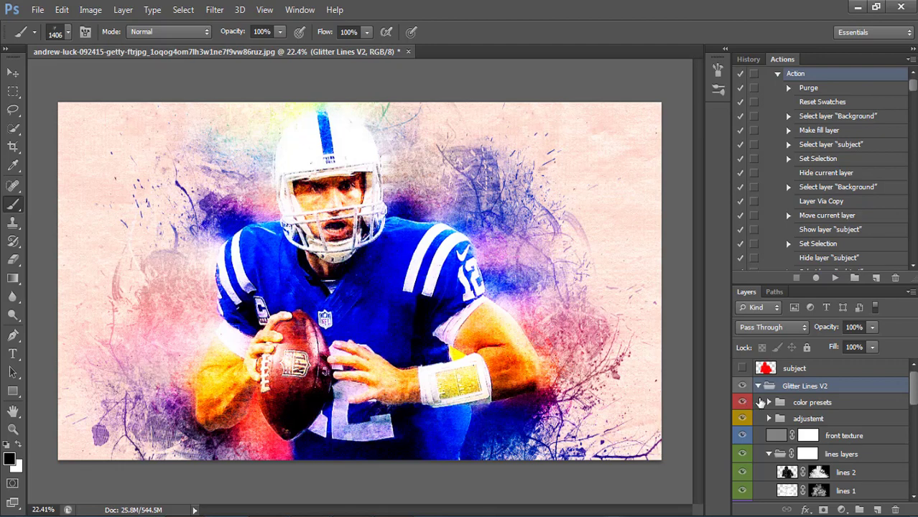
Select the color presets group, dismiss the brush error, and fit the image in the window
left_click(790, 403)
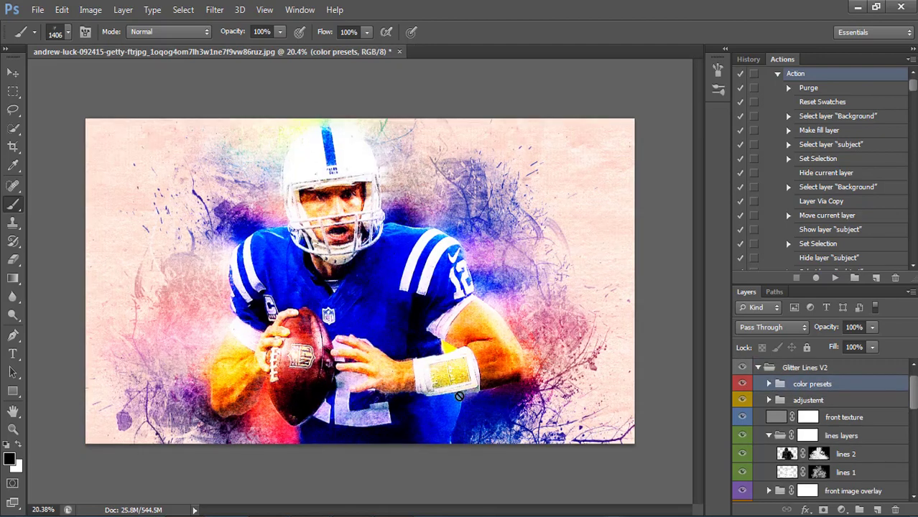
left_click(460, 308)
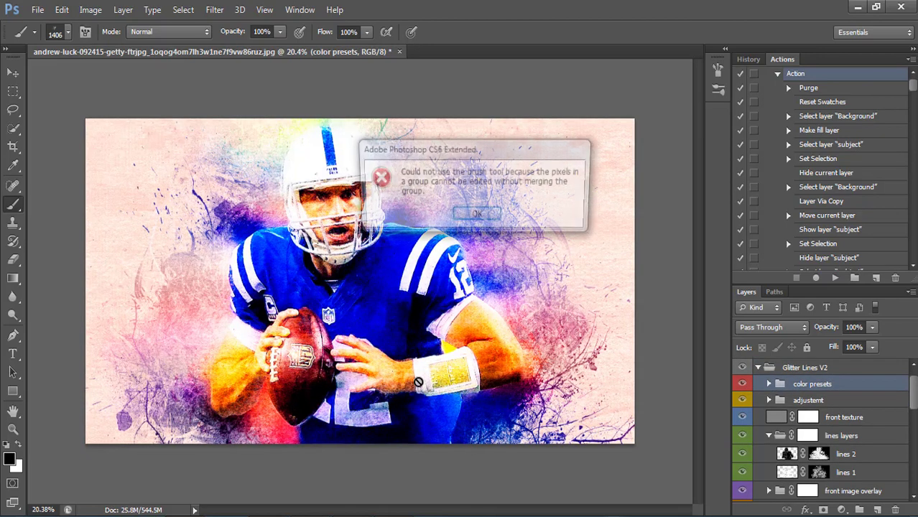
left_click(476, 215)
key("ctrl+0")
scroll(484, 292, "down", 1)
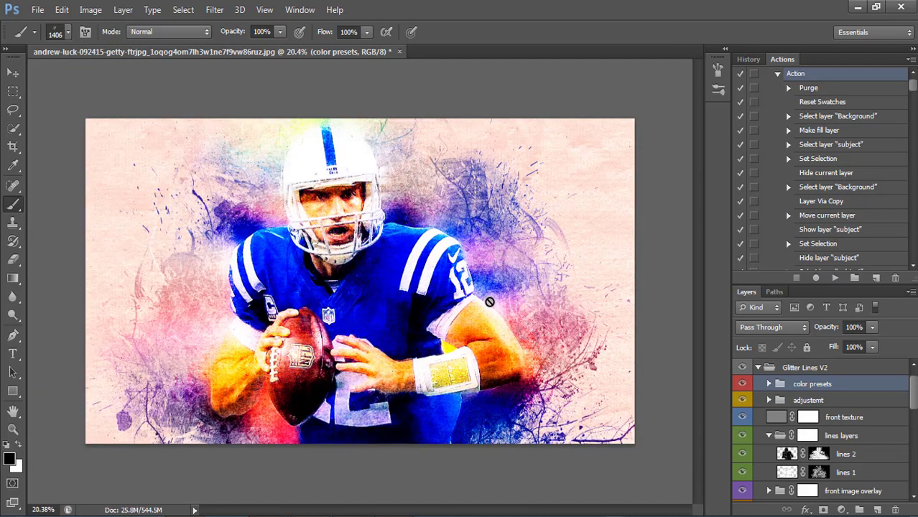